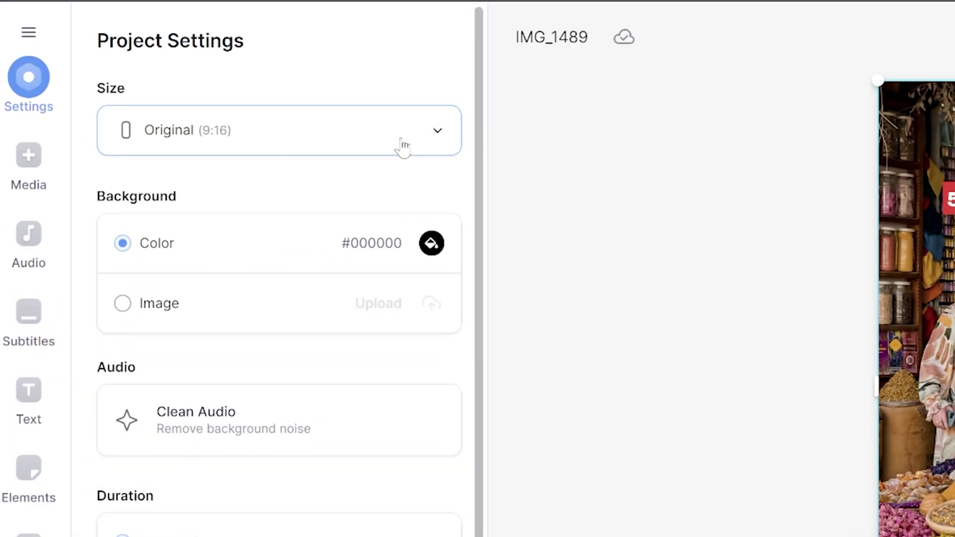
# - Show the Project Settings size presets, including YouTube Short (9:16)
pyautogui.click(403, 148)
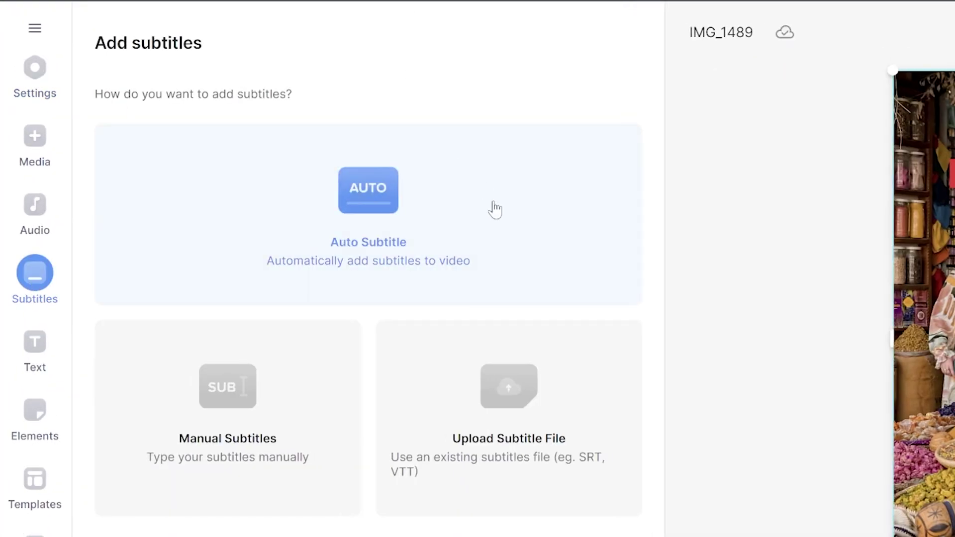
# - Choose Auto Subtitle and check the transcription language choices
pyautogui.click(495, 209)
pyautogui.click(537, 158)
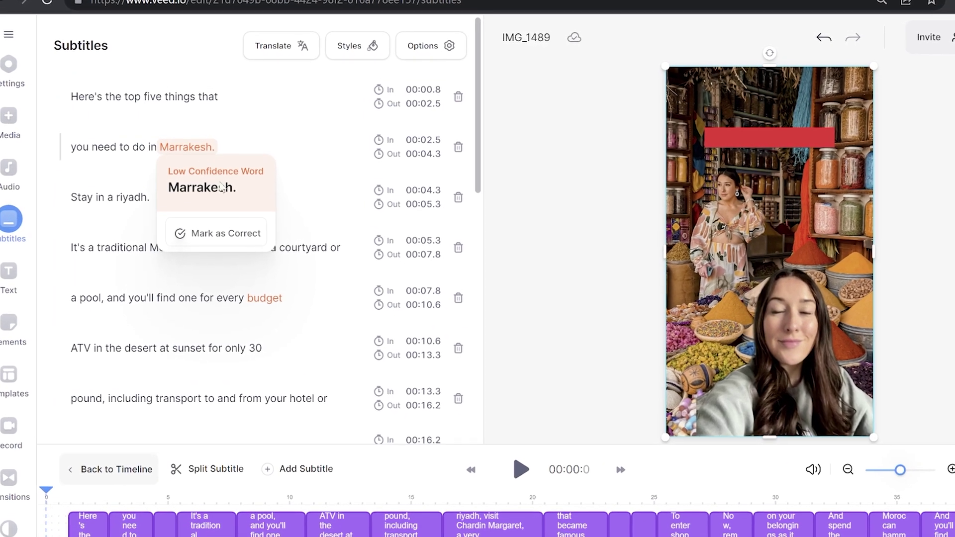
pyautogui.moveTo(279, 325)
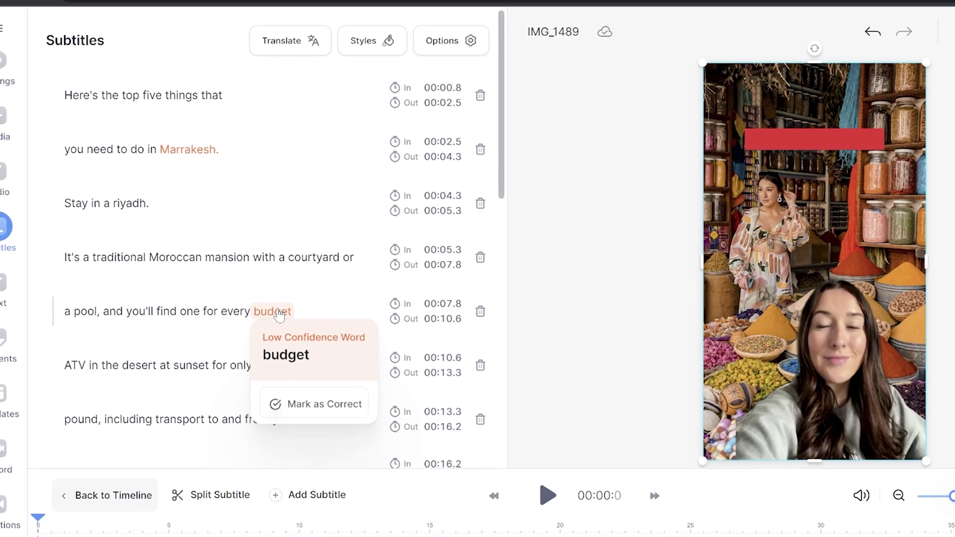
# - Accept 'budget', correct 'Marrakesh' to 'Marrakech', and merge the first two subtitle lines
pyautogui.click(320, 415)
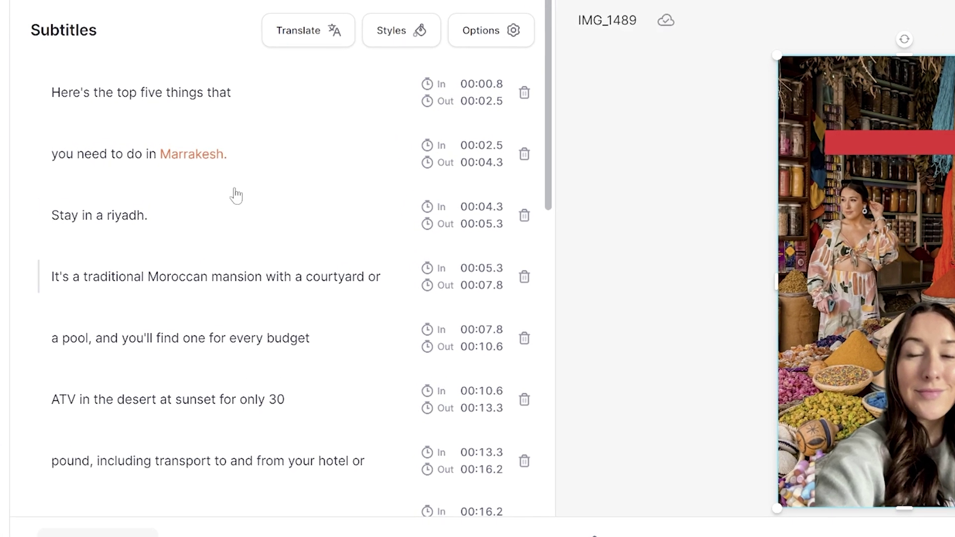
pyautogui.moveTo(190, 151)
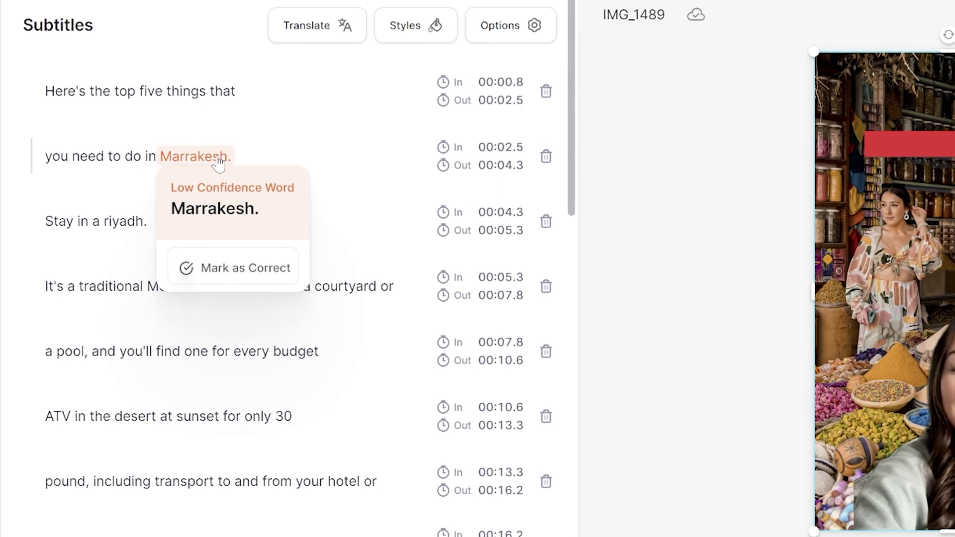
pyautogui.click(215, 154)
pyautogui.write('c')
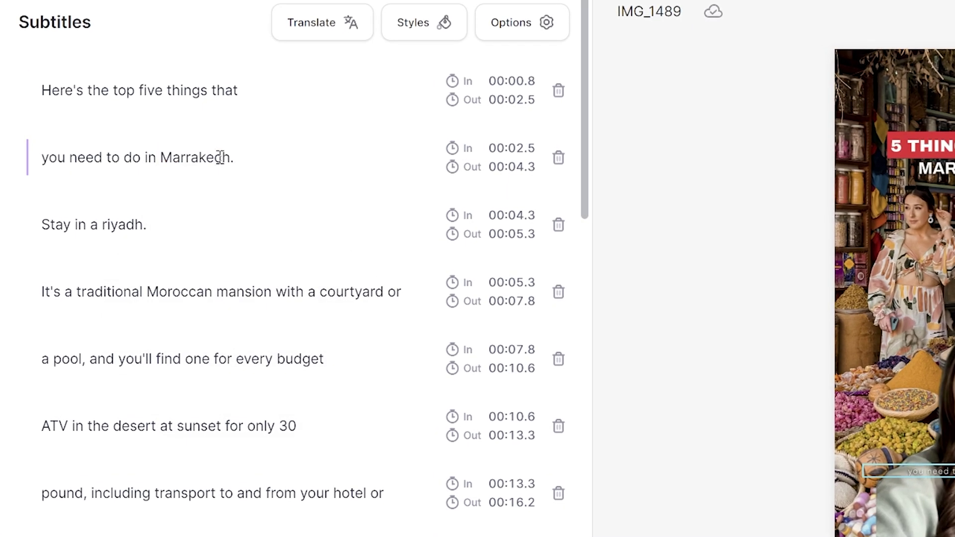
pyautogui.scroll(-3, 121, 223)
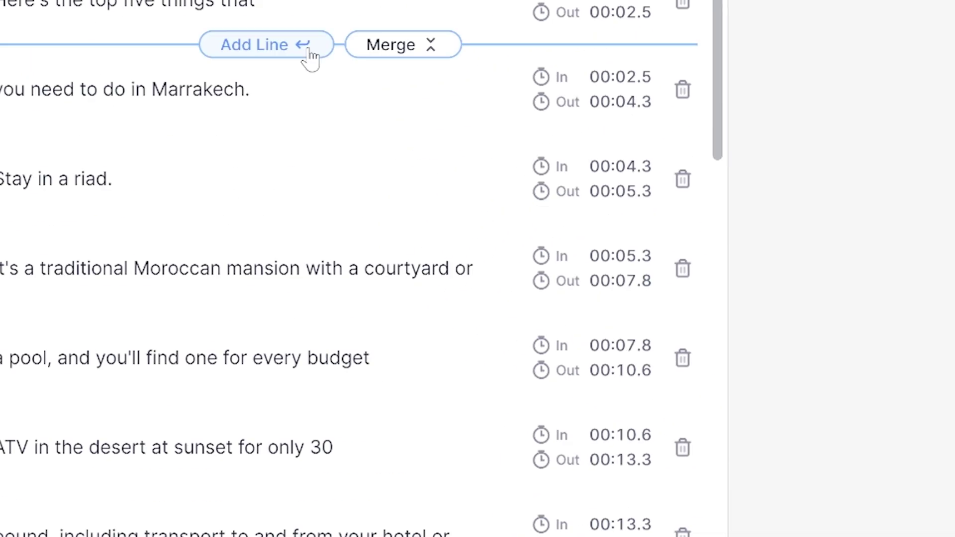
pyautogui.click(444, 205)
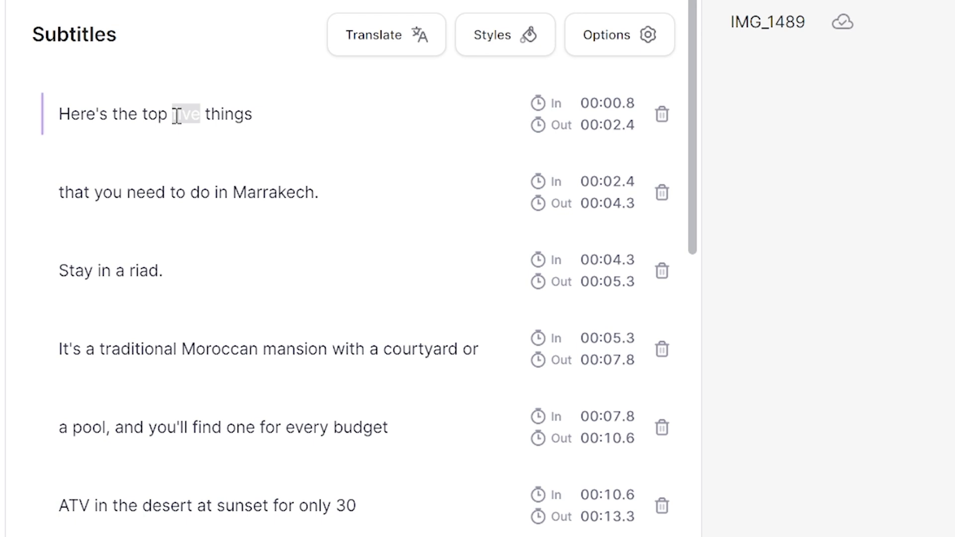
# - Colour the word 'five' in the opening subtitle orange
pyautogui.click(249, 150)
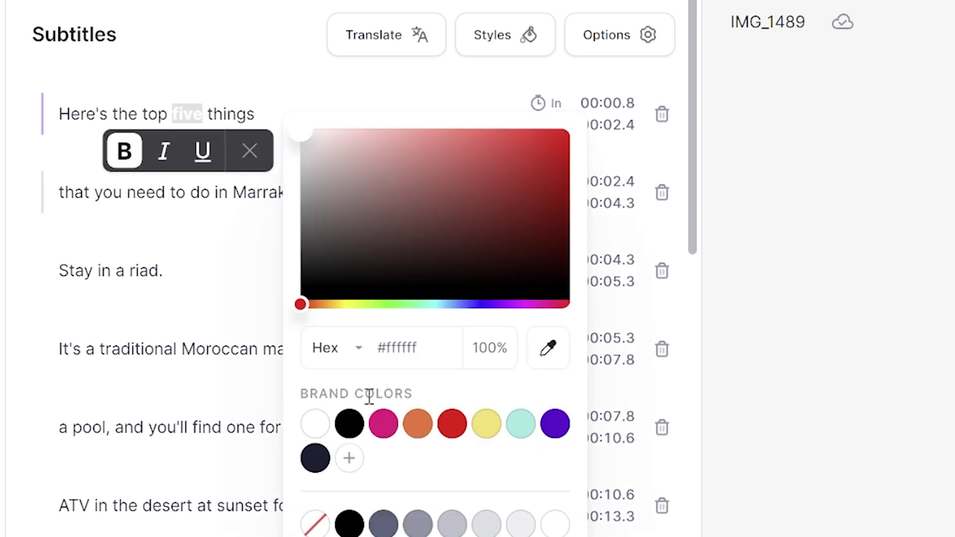
pyautogui.click(414, 426)
pyautogui.click(316, 101)
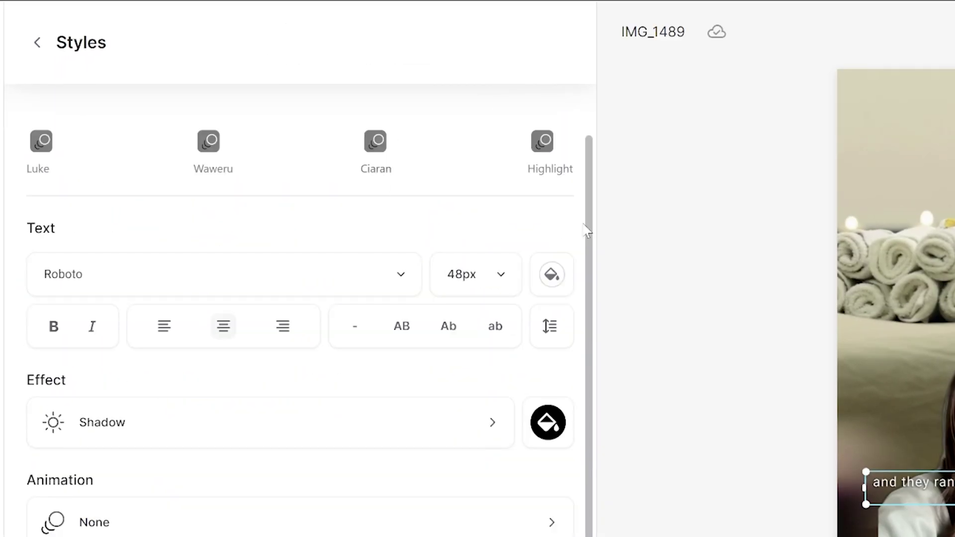
# - Set the subtitle font size to 60px, reviewing the text colour and Effect options
pyautogui.click(363, 278)
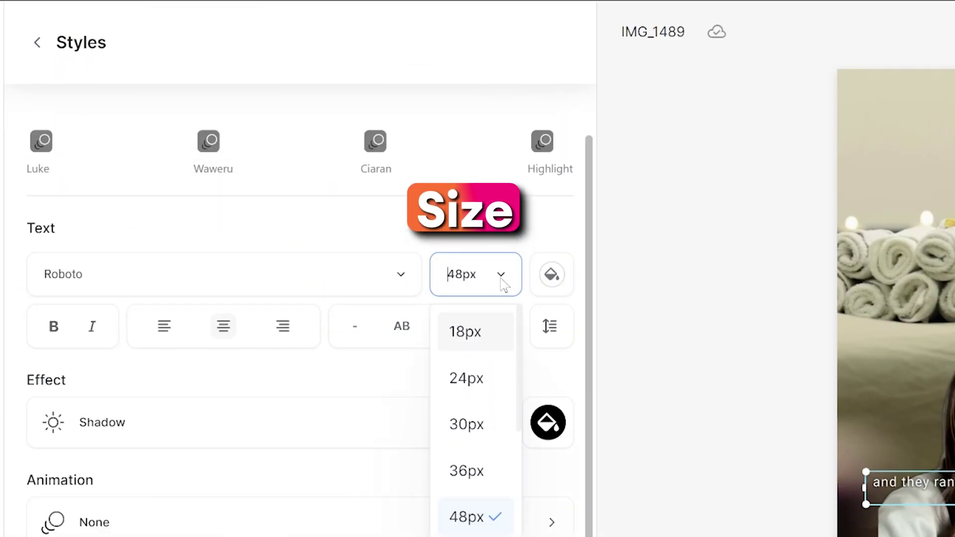
pyautogui.write('60')
pyautogui.click(552, 288)
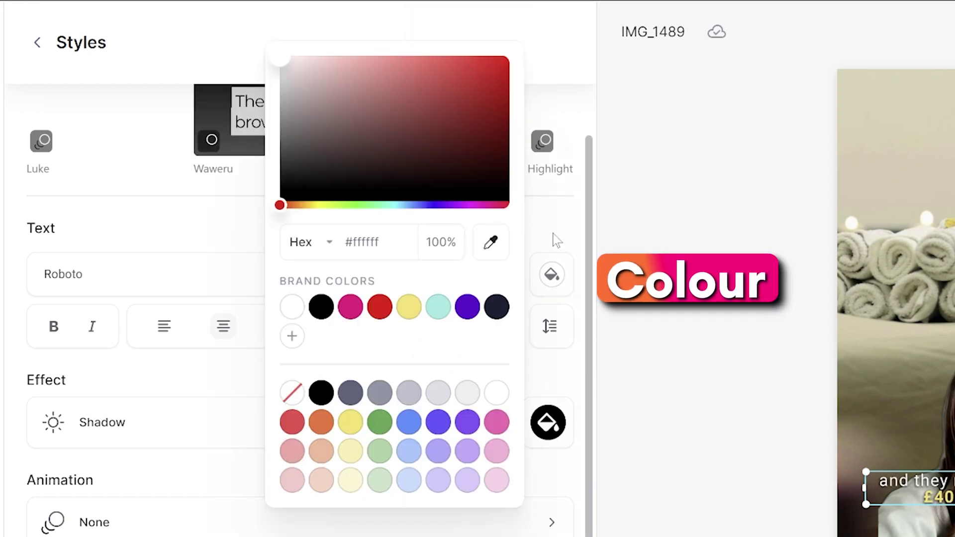
pyautogui.click(345, 442)
pyautogui.click(238, 425)
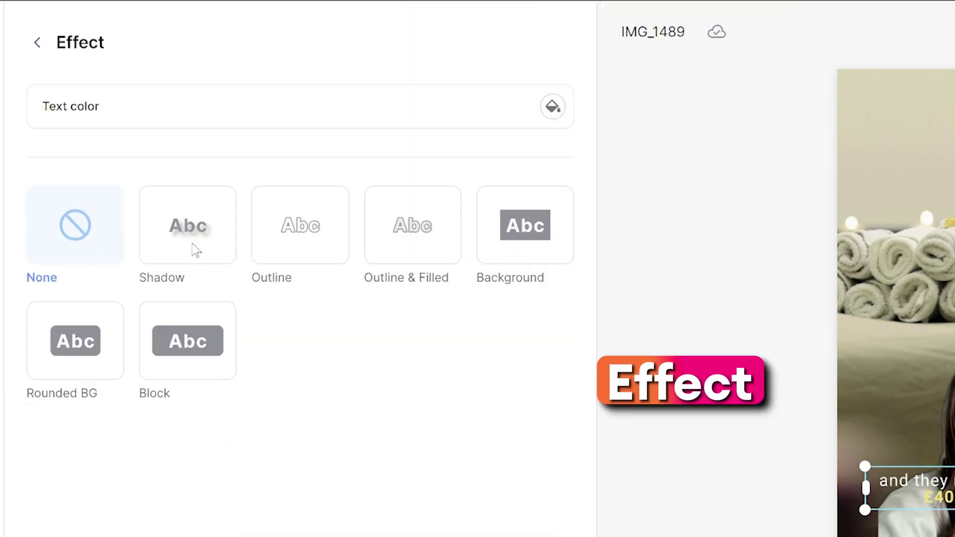
pyautogui.click(37, 42)
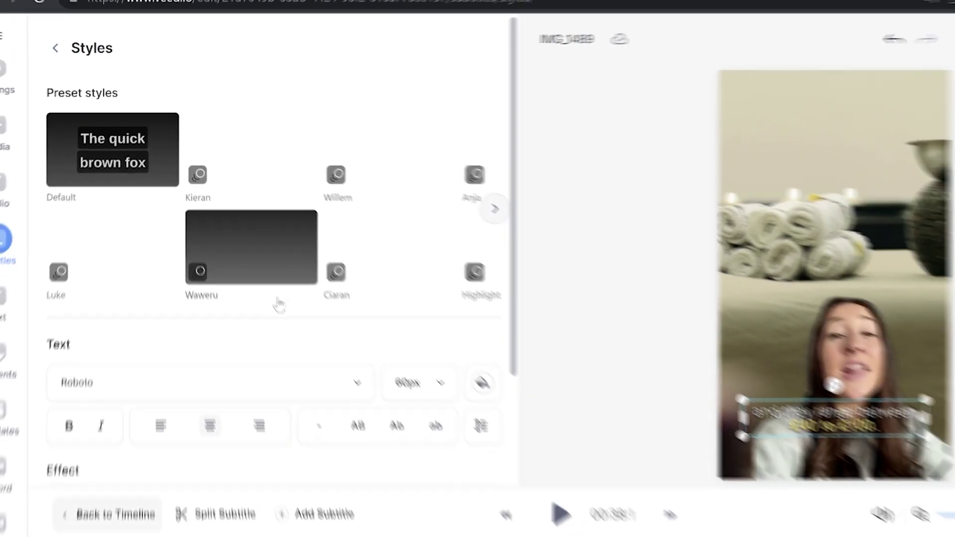
pyautogui.scroll(-3, 253, 260)
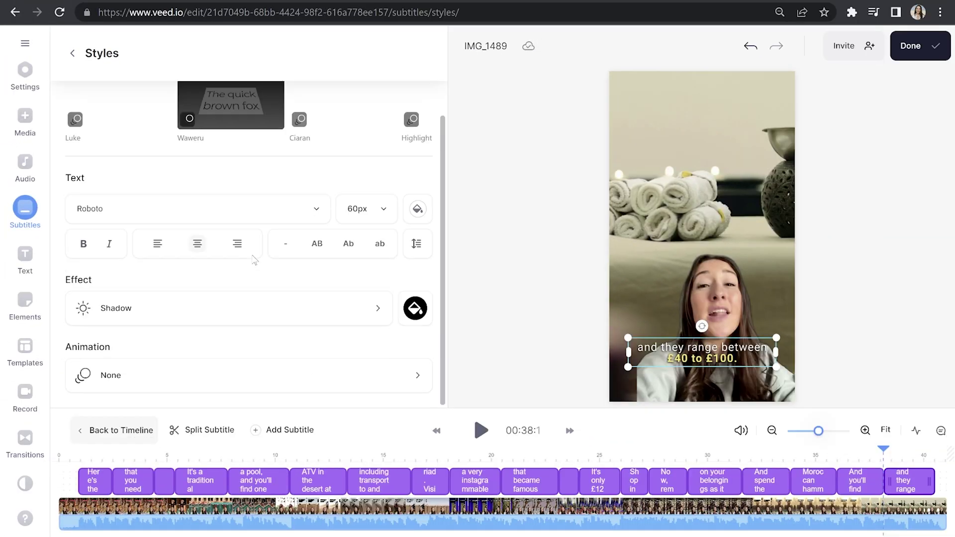
pyautogui.click(184, 383)
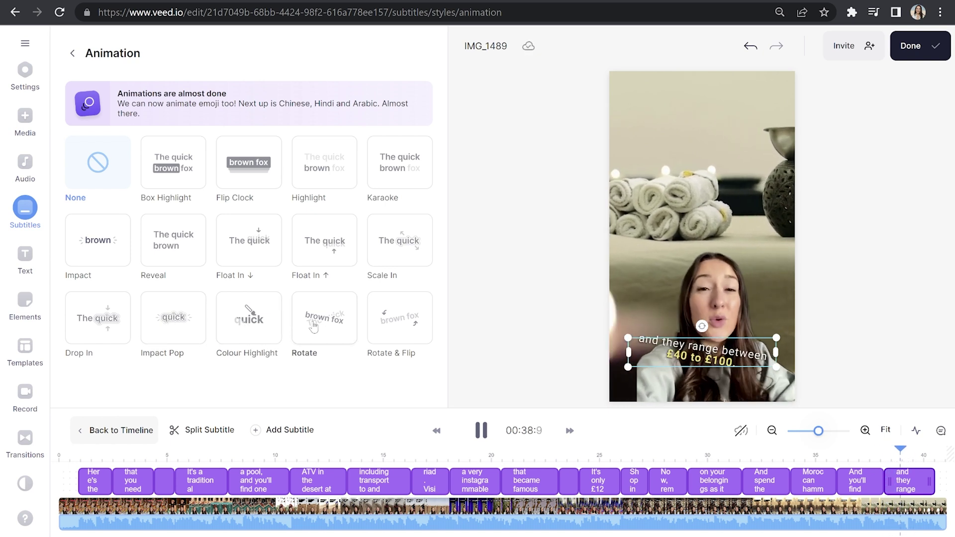
# - Apply the Float In ↑ animation preset to the subtitles
pyautogui.click(395, 248)
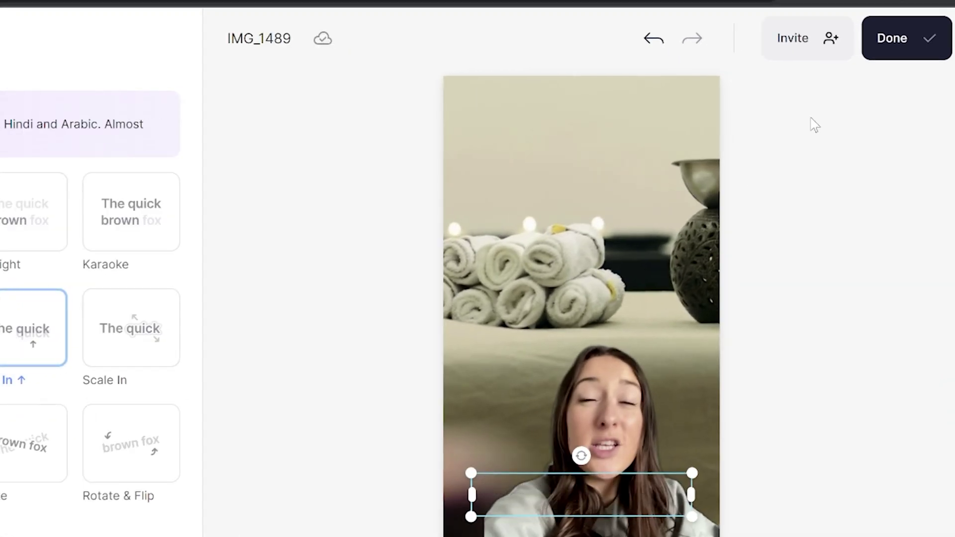
# - Set the export quality to HD with Burn Subtitles turned on
pyautogui.click(880, 39)
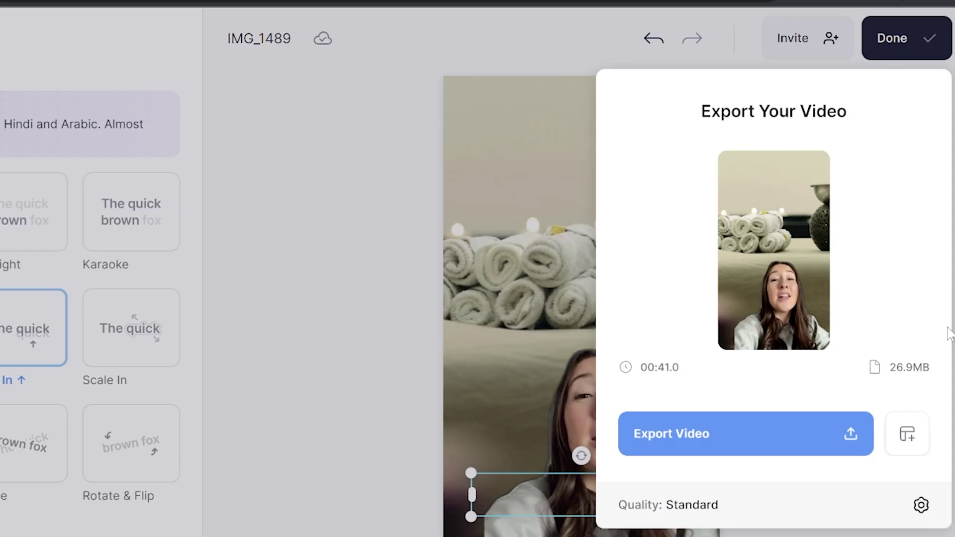
pyautogui.click(744, 495)
pyautogui.click(784, 193)
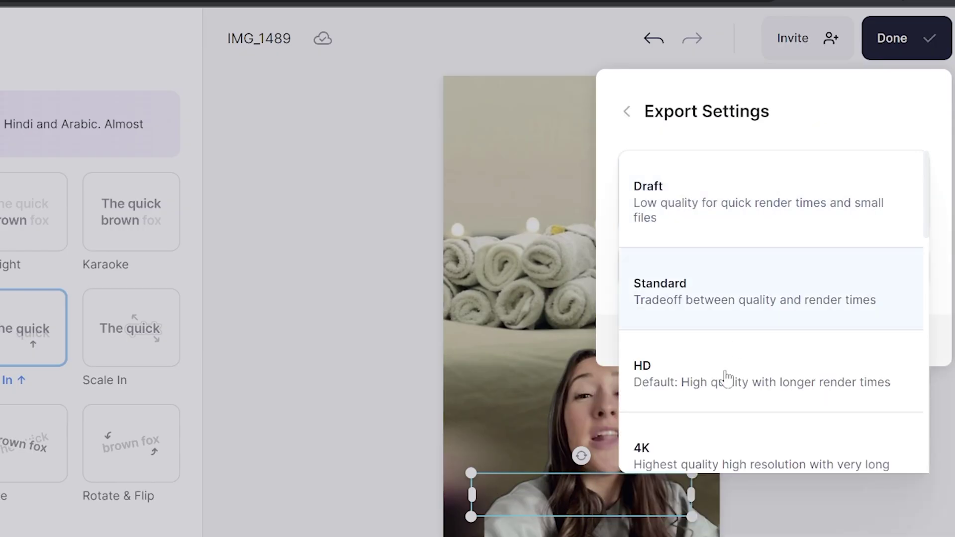
pyautogui.click(715, 389)
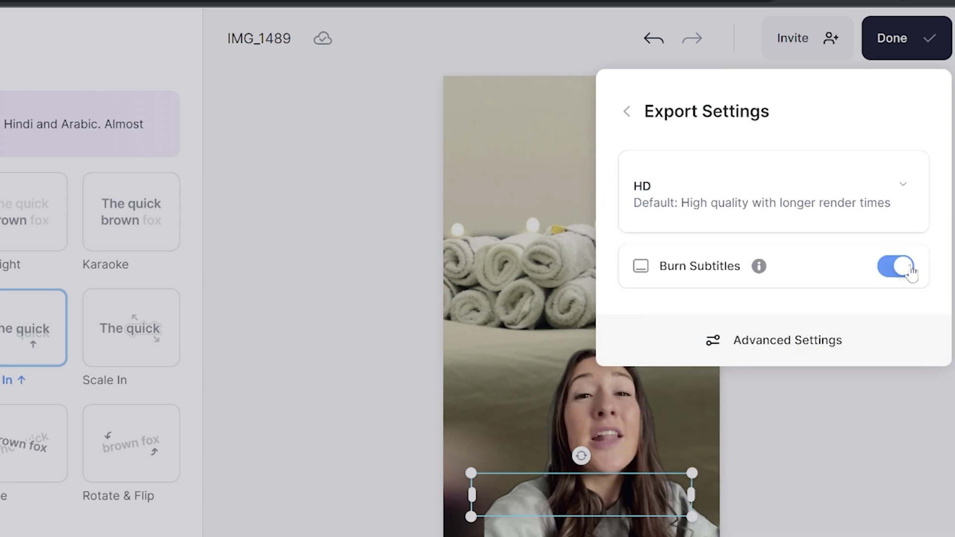
pyautogui.click(626, 111)
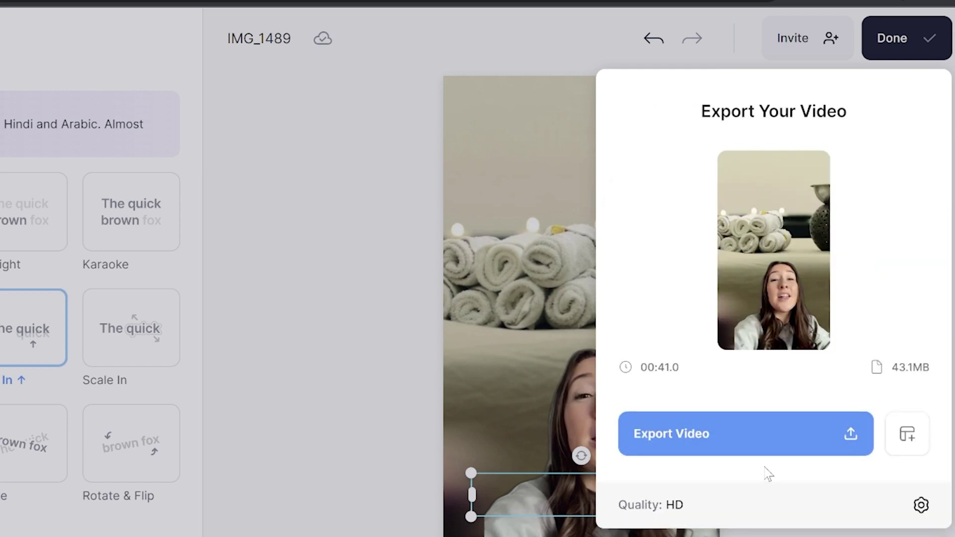